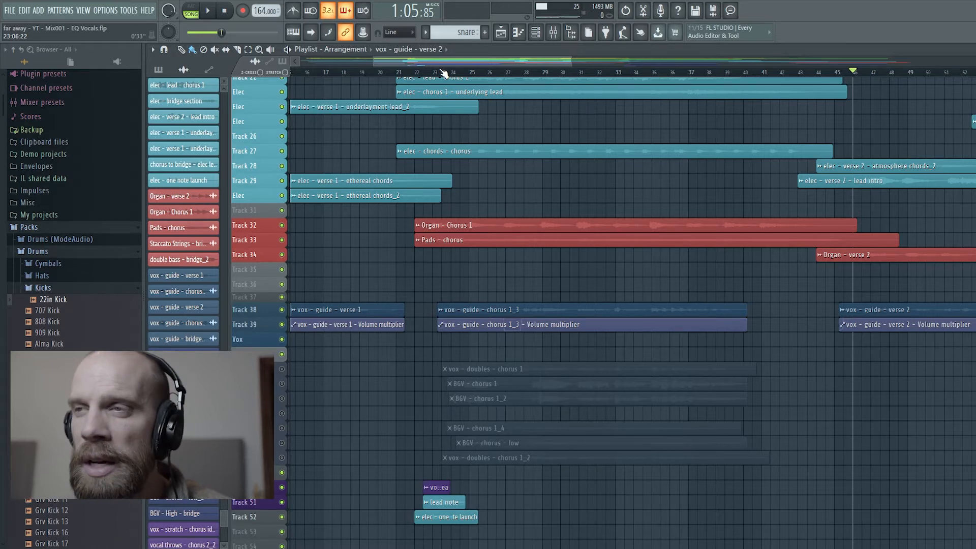
Move Fruity parametric EQ 2 to the first effect slot on the Main Vox mixer track.
key("F9")
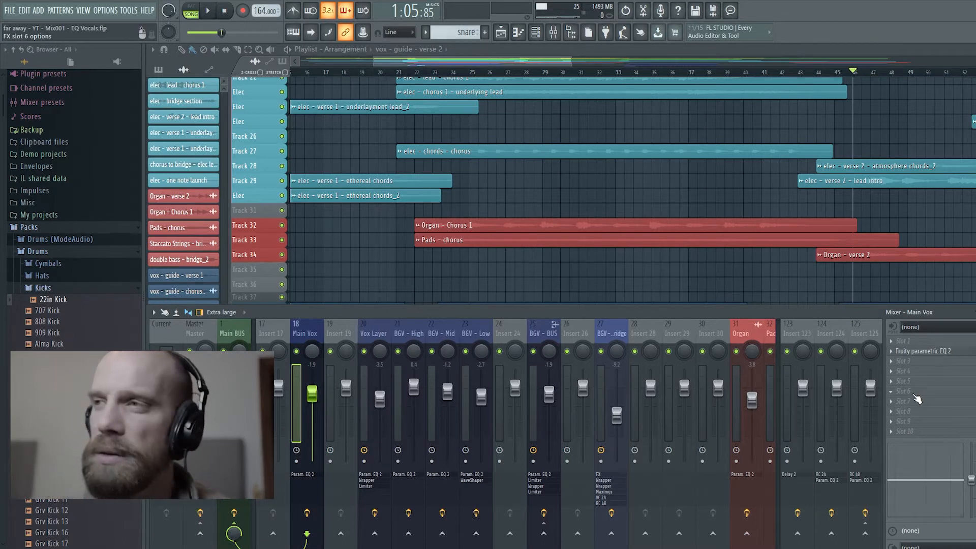
left_click_drag(915, 352, 921, 345)
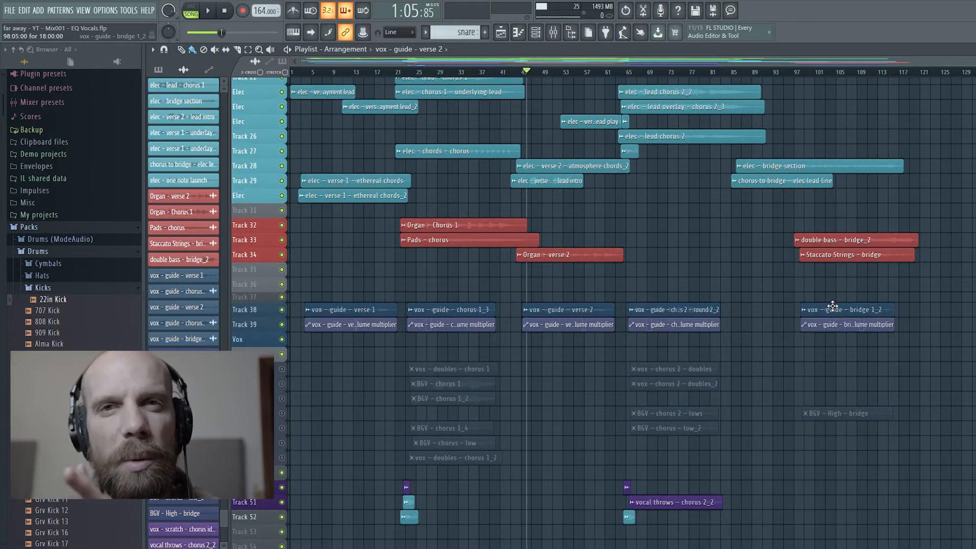
Filter the channel rack to audio clips and inspect the sampler settings and mixer routing of the vox - guide - verse 1 clip.
key("F6")
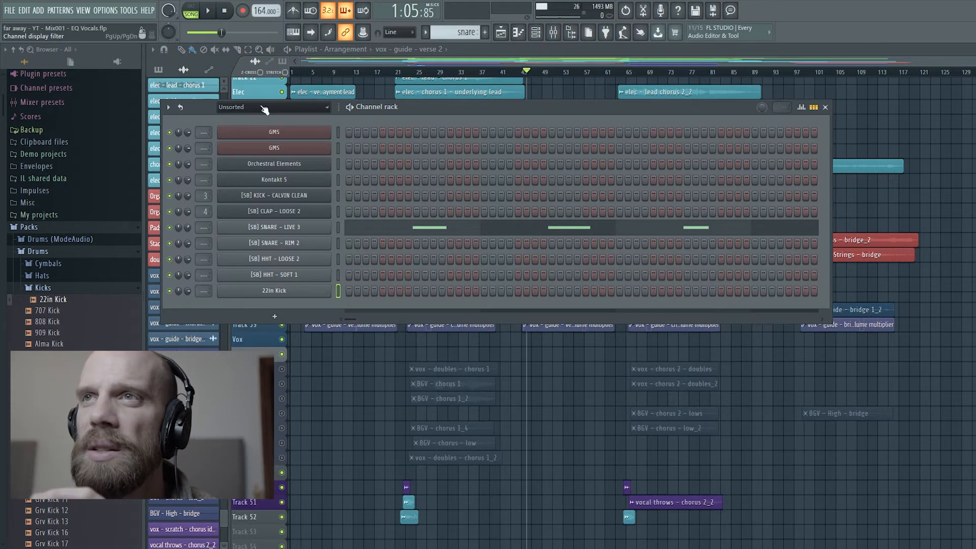
left_click(239, 107)
left_click(237, 131)
scroll(311, 267, "down", 10)
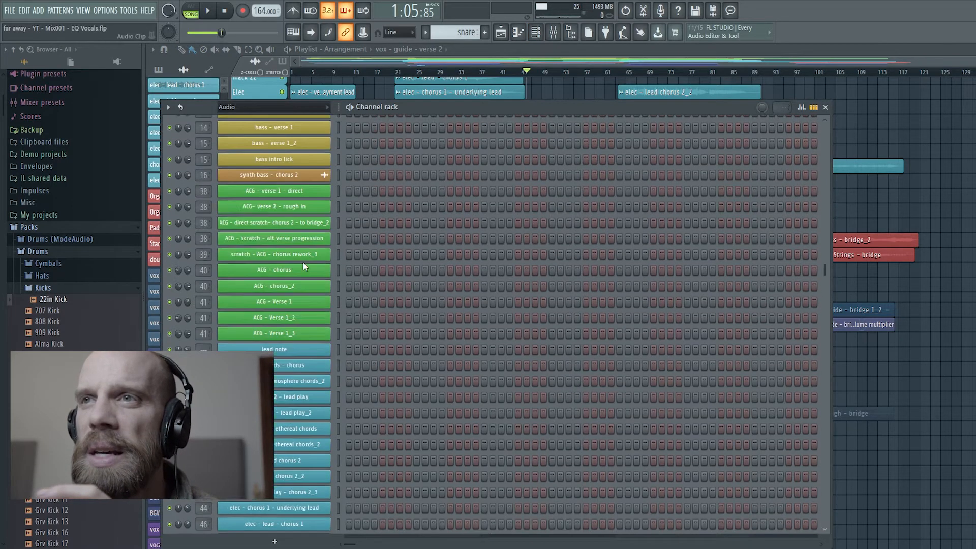
scroll(311, 267, "down", 3)
left_click(283, 229)
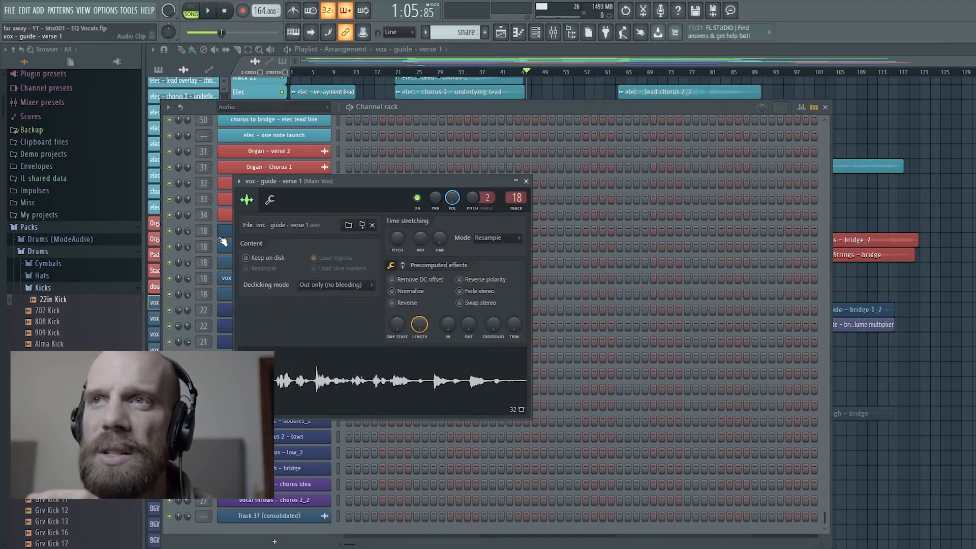
left_click(525, 180)
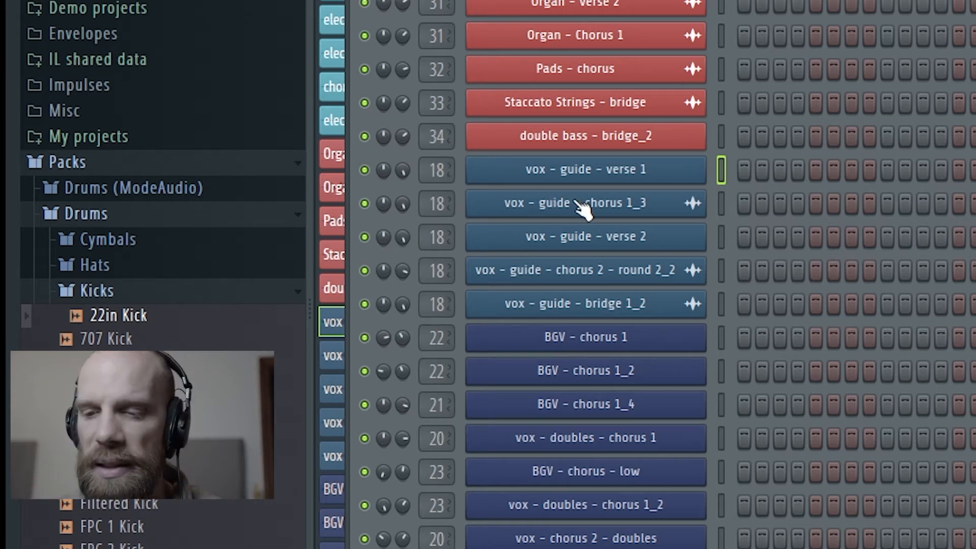
Review the Main Vox effects and play the song from the start of the first chorus vocal.
key("F9")
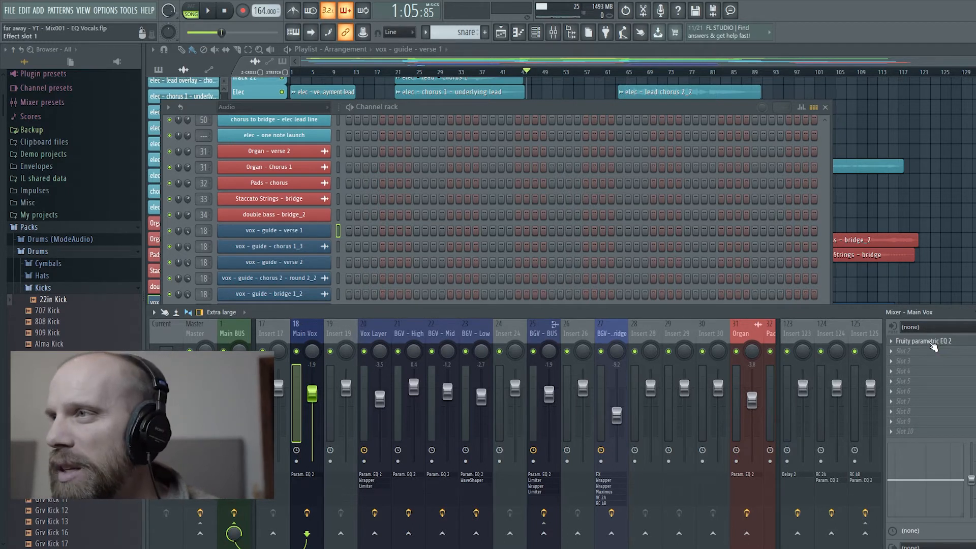
double_click(796, 54)
left_click(400, 74)
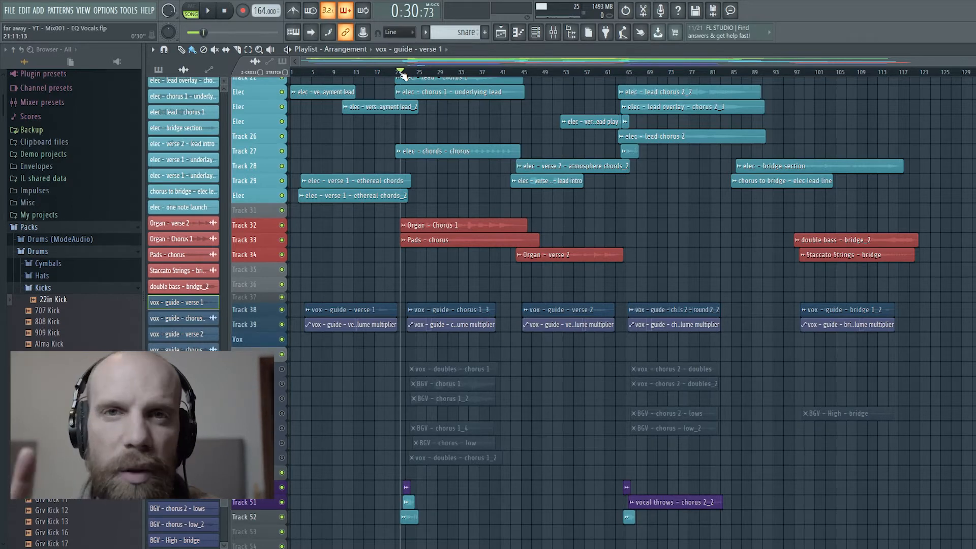
left_click(408, 73)
key("space")
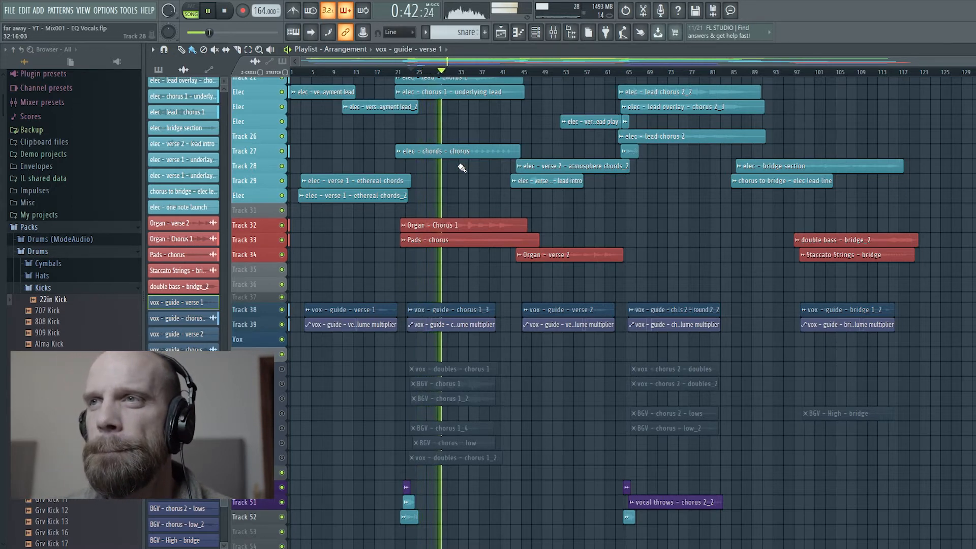
key("space")
Open Fruity parametric EQ 2 on Main Vox and arrange it below the enlarged lead vocal tracks in the playlist.
key("F9")
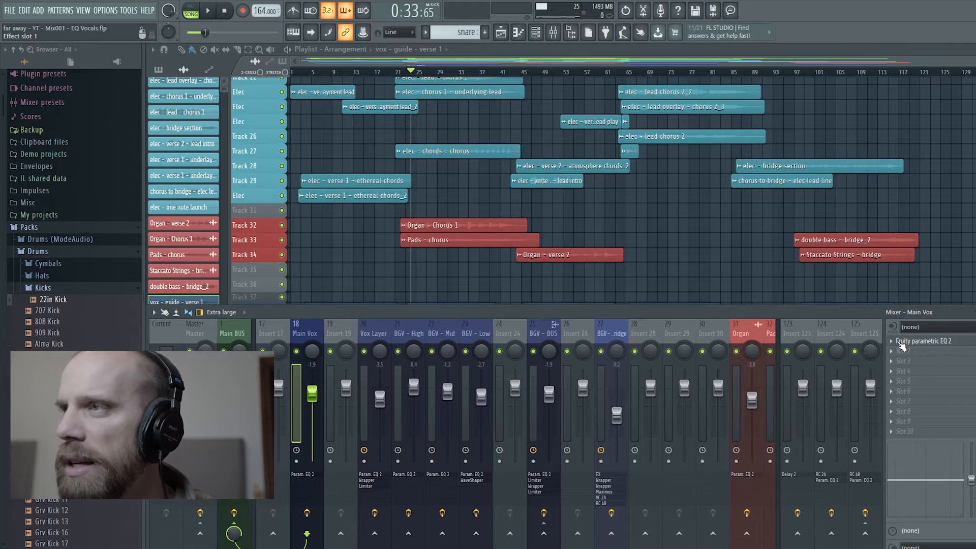
left_click(902, 344)
mouse_move(491, 245)
left_mouse_down()
mouse_move(459, 245)
mouse_move(472, 246)
left_mouse_up()
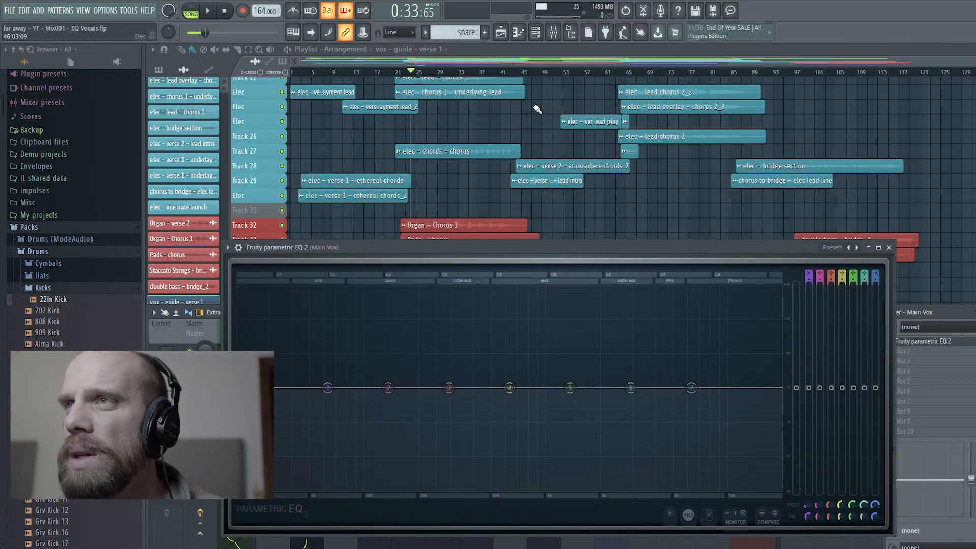
scroll(518, 182, "down", 5)
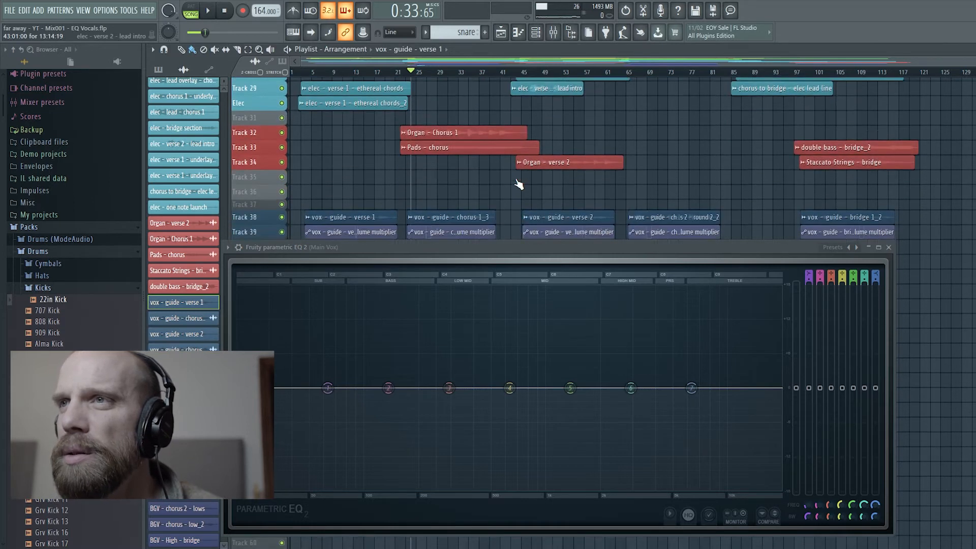
scroll(518, 172, "up", 4)
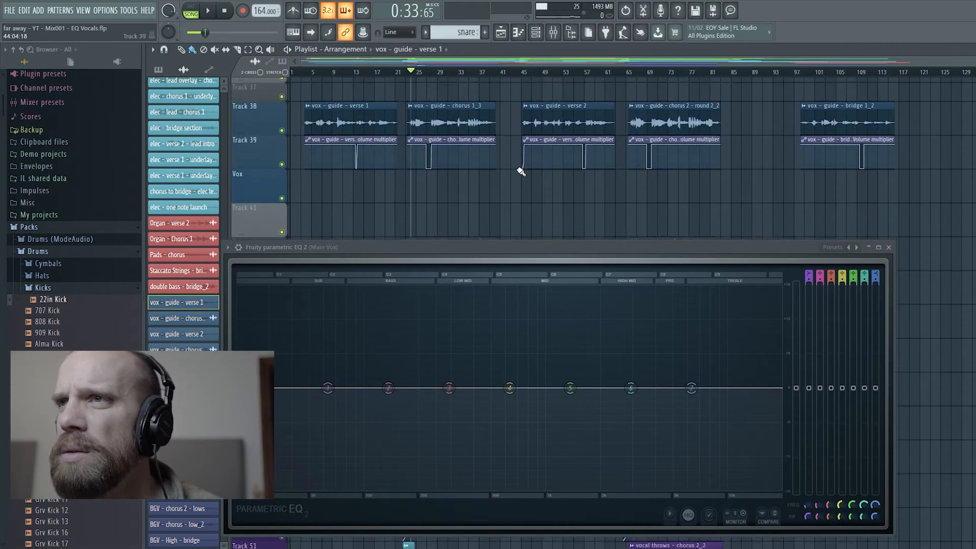
scroll(518, 171, "up", 1)
left_click_drag(238, 248, 250, 239)
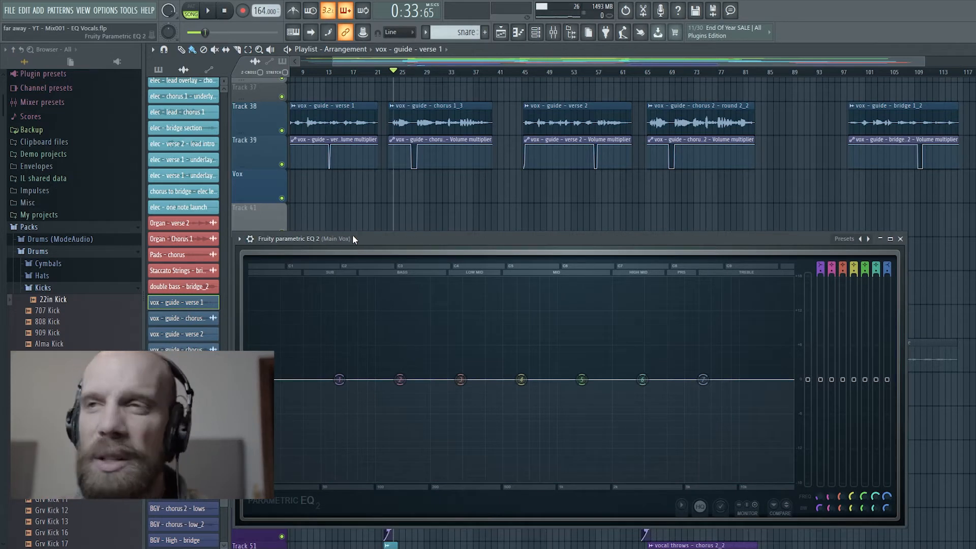
Check the EQ window's Detached option and how the window behaves while showing and hiding the mixer and channel rack.
left_click(238, 239)
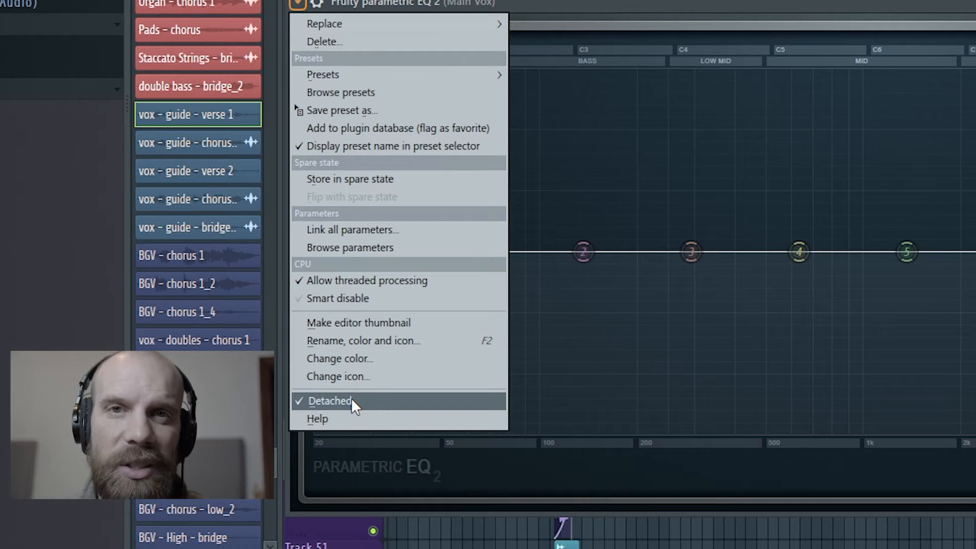
left_click(698, 2)
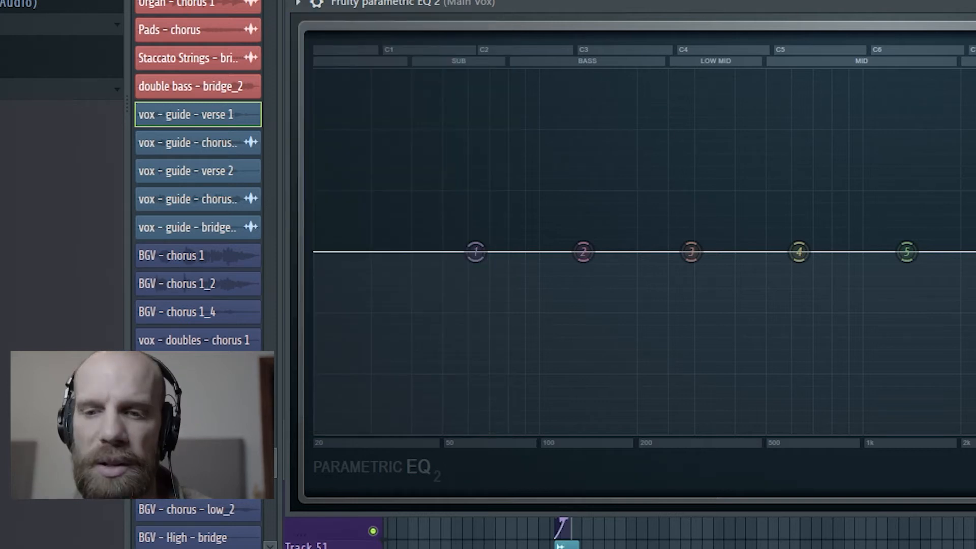
key("F9")
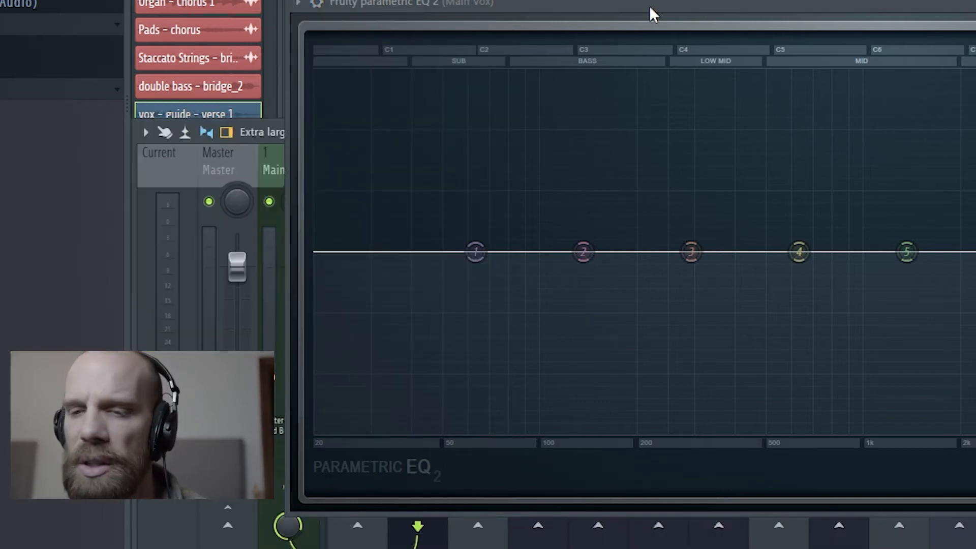
key("F9")
key("F6")
key("F6")
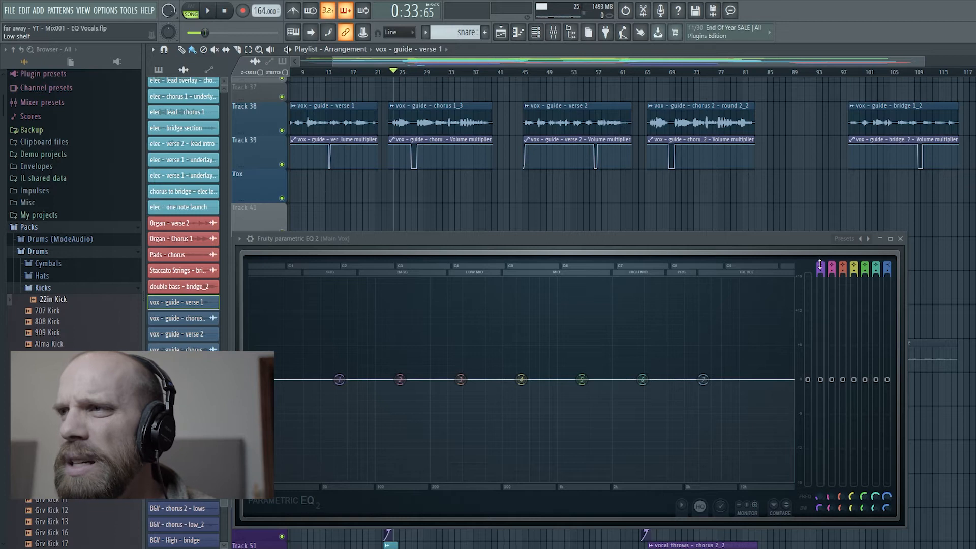
Turn EQ band 1 into a high-pass filter with a steep slope and set its frequency to 90 Hz.
mouse_move(820, 266)
left_mouse_down()
mouse_move(820, 255)
mouse_move(827, 263)
left_mouse_up()
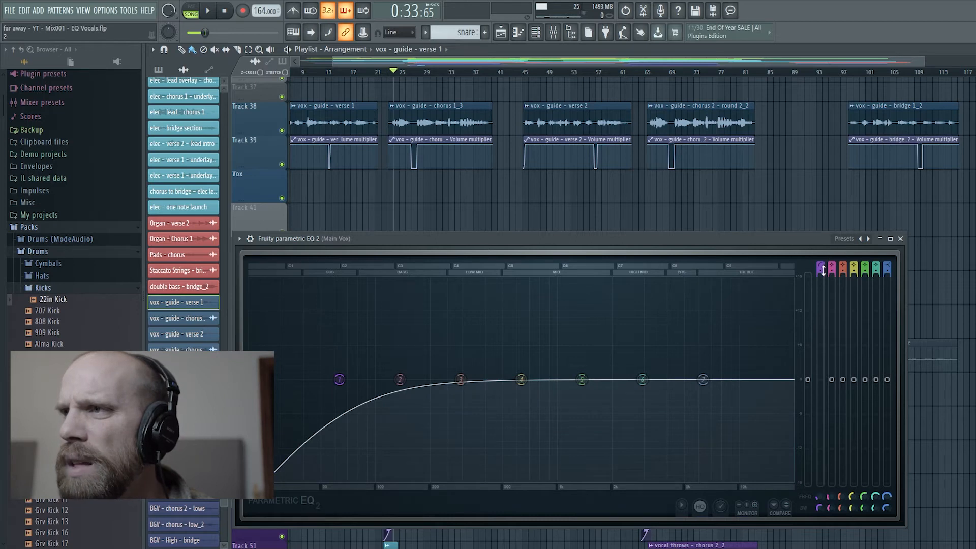
scroll(823, 270, "up", 2)
scroll(823, 270, "down", 2)
scroll(823, 271, "up", 2)
scroll(822, 271, "up", 1)
scroll(822, 270, "down", 3)
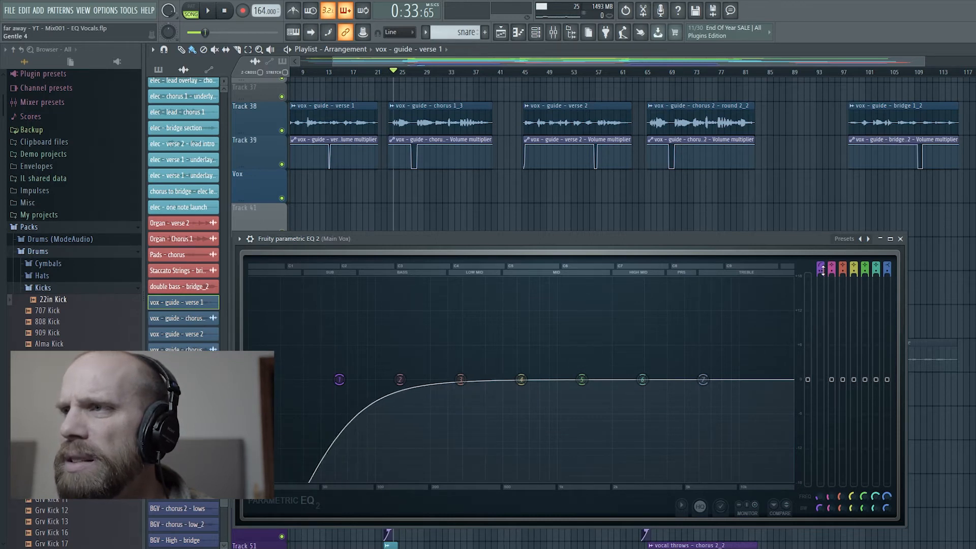
scroll(823, 270, "up", 2)
left_click_drag(341, 380, 367, 379)
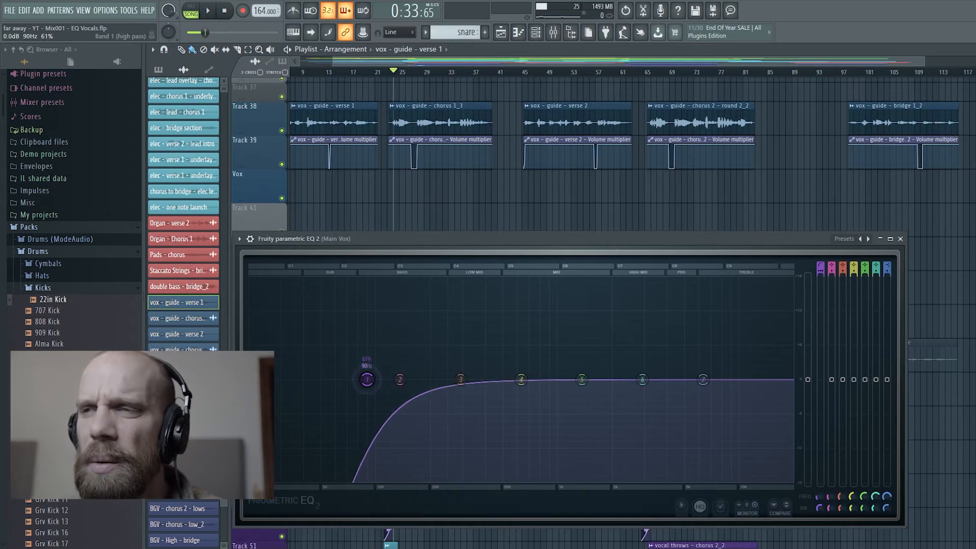
Play the chorus to hear the high-pass filter, with the EQ window moved clear of the mixer's effect slots.
key("space")
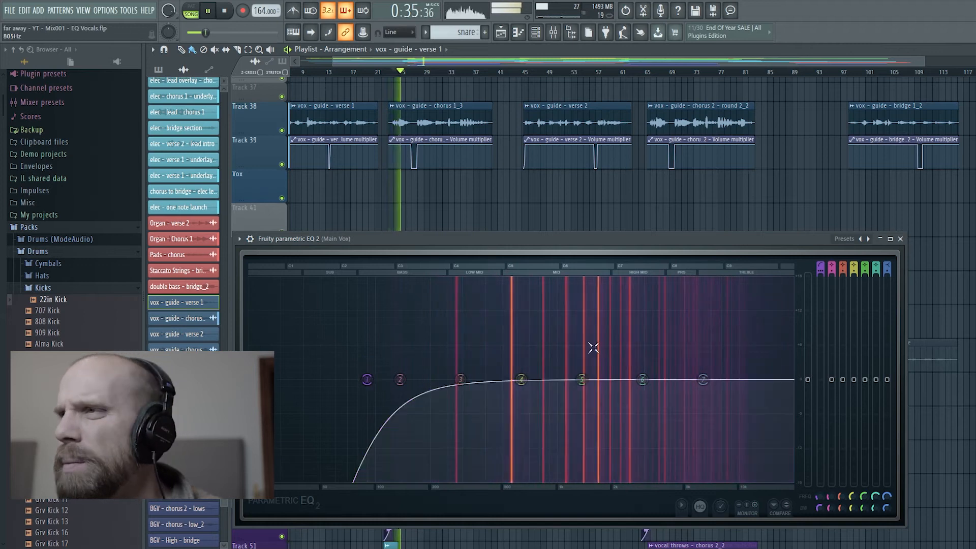
key("F9")
left_click_drag(633, 242, 586, 213)
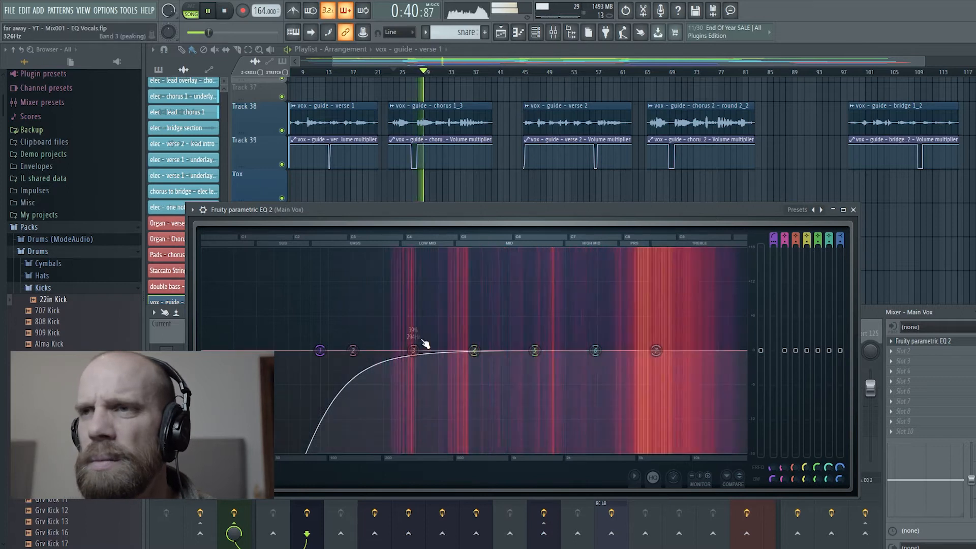
key("space")
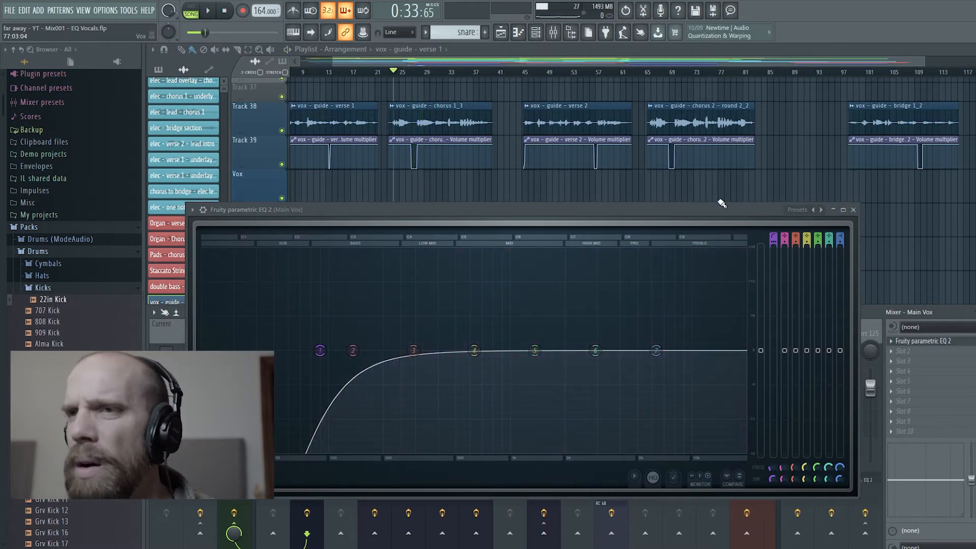
key("space")
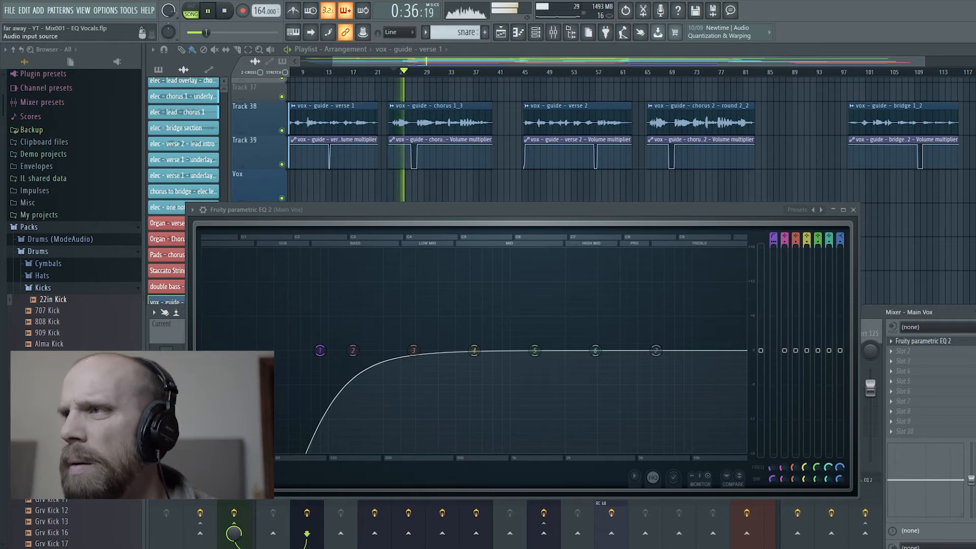
key("space")
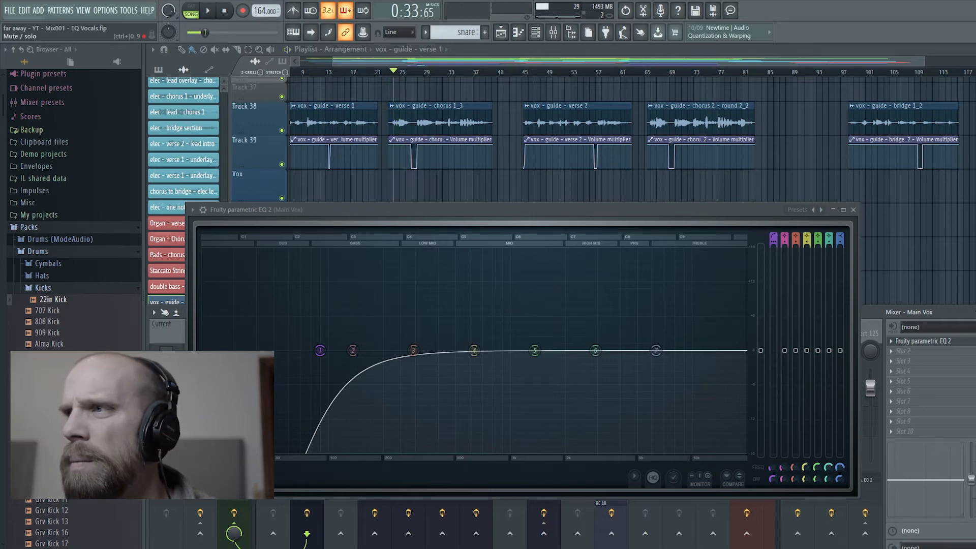
Lower the high-pass frequency of band 1 slightly while listening to the vocal.
key("space")
mouse_move(320, 351)
left_mouse_down()
mouse_move(414, 350)
mouse_move(254, 348)
mouse_move(315, 350)
left_mouse_up()
key("space")
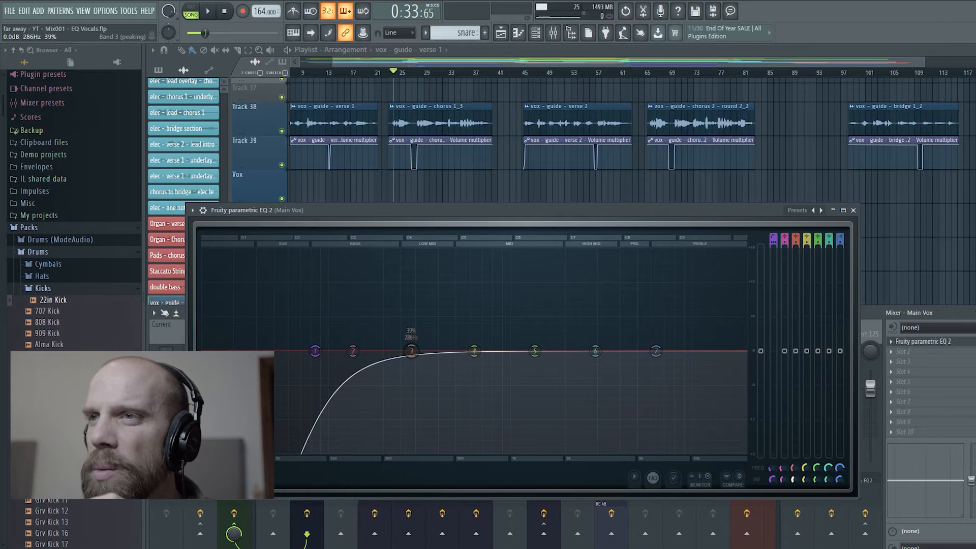
Boost EQ band 3 by 6.5 dB at 269 Hz with a 31% bandwidth.
left_click_drag(793, 479, 793, 482)
left_click_drag(407, 323, 406, 319)
left_click_drag(791, 477, 792, 496)
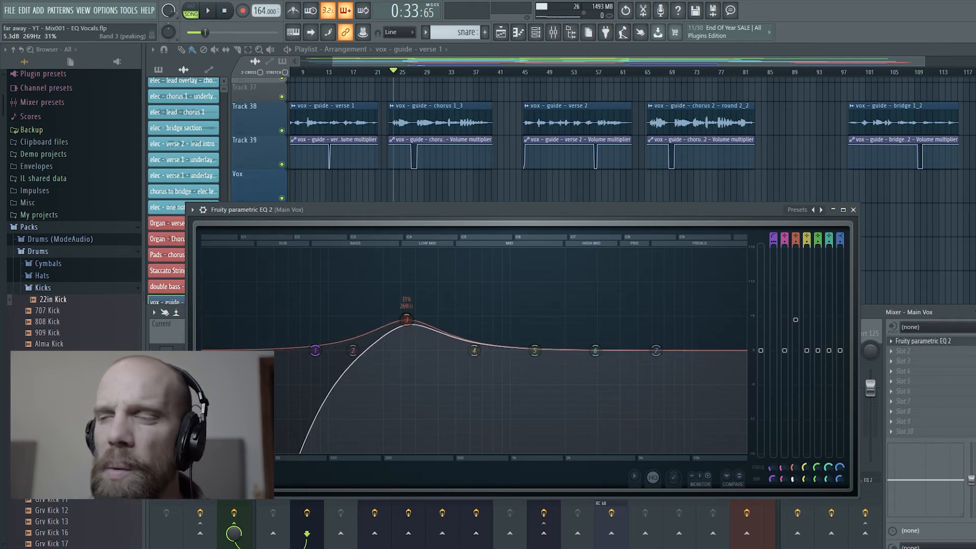
left_click_drag(795, 321, 795, 312)
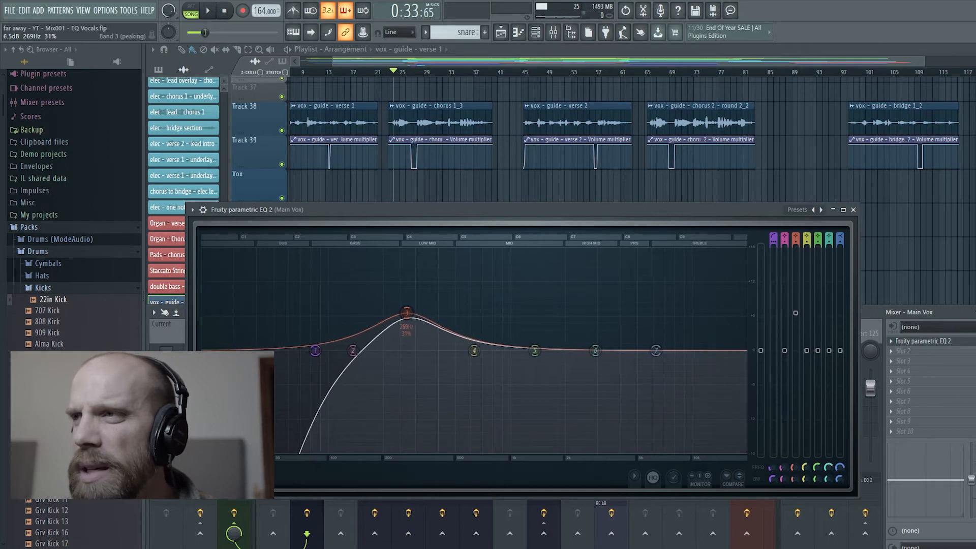
Sweep band 3 through the low mids during playback, adjusting its bandwidth and raising its boost further.
left_click_drag(794, 471, 794, 461)
key("space")
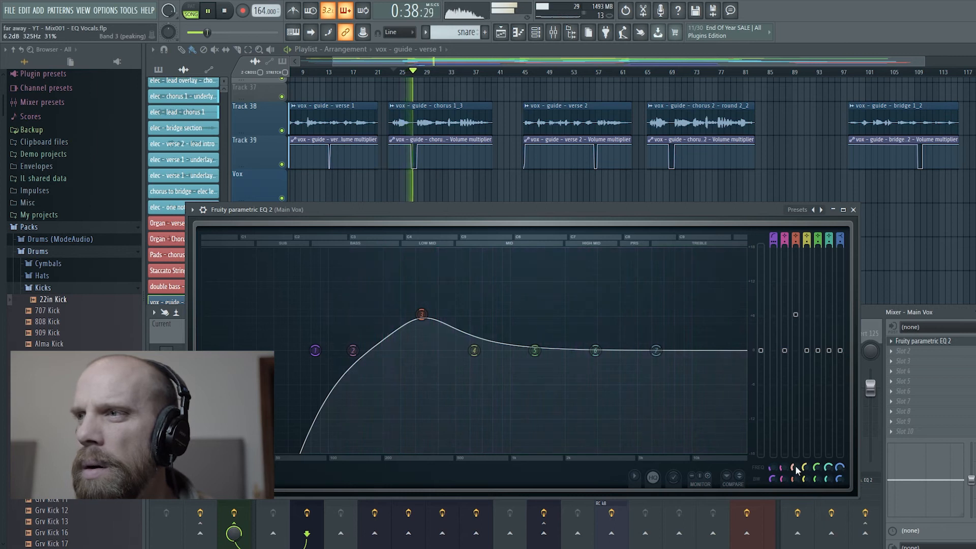
left_click_drag(793, 480, 794, 477)
left_click_drag(795, 315, 795, 289)
left_click_drag(794, 480, 795, 466)
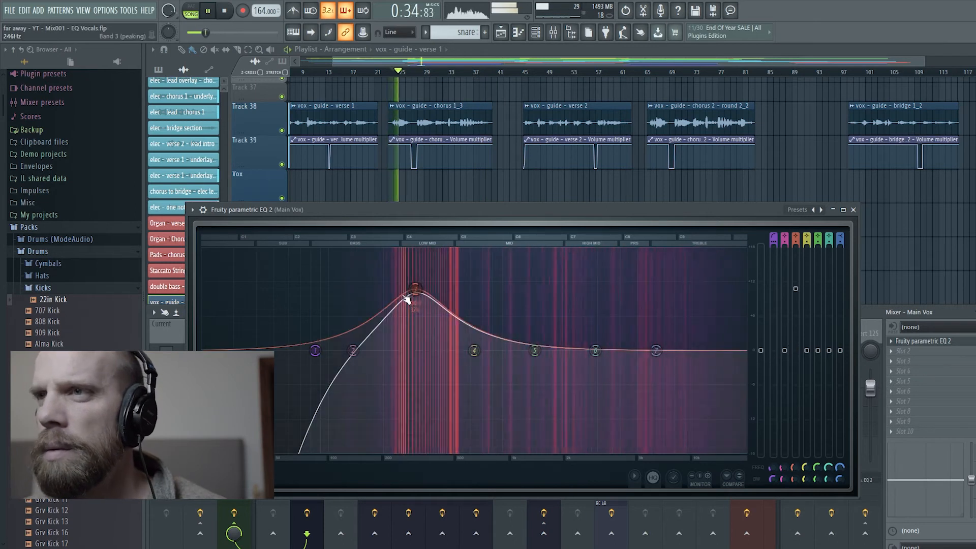
Shift band 3 higher in the low mids as a gentle cut and dip band 2 slightly in the bass range.
left_click_drag(416, 290, 441, 363)
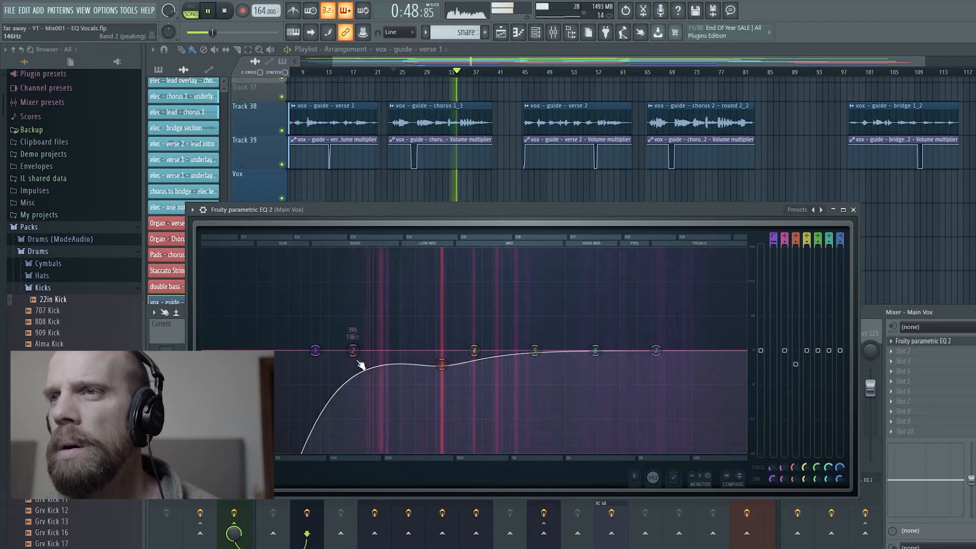
left_click_drag(350, 360, 353, 369)
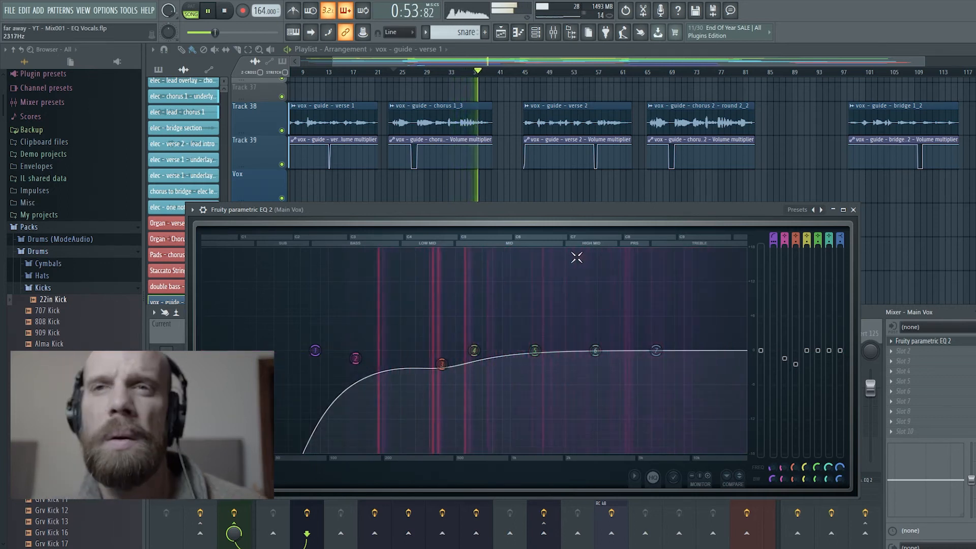
key("space")
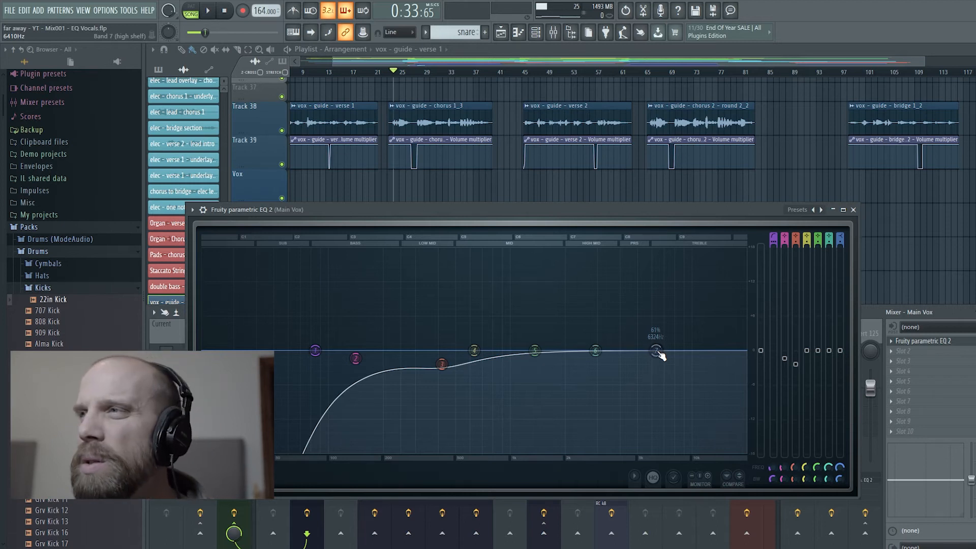
Raise band 7's high shelf to a gentle boost of about 1.1 dB at 9544 Hz.
mouse_move(656, 351)
left_mouse_down()
mouse_move(660, 316)
mouse_move(662, 351)
left_mouse_up()
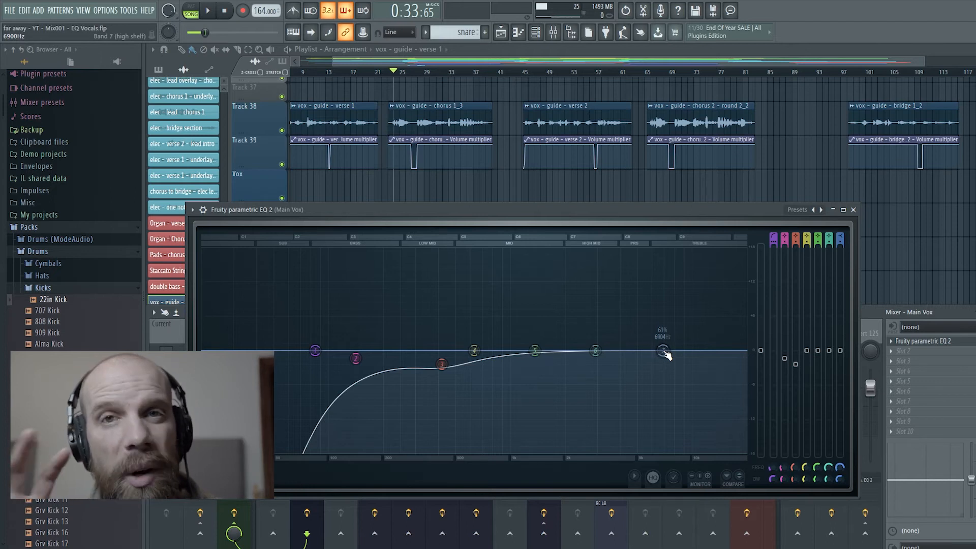
mouse_move(663, 350)
left_mouse_down()
mouse_move(684, 348)
mouse_move(641, 342)
mouse_move(680, 343)
left_mouse_up()
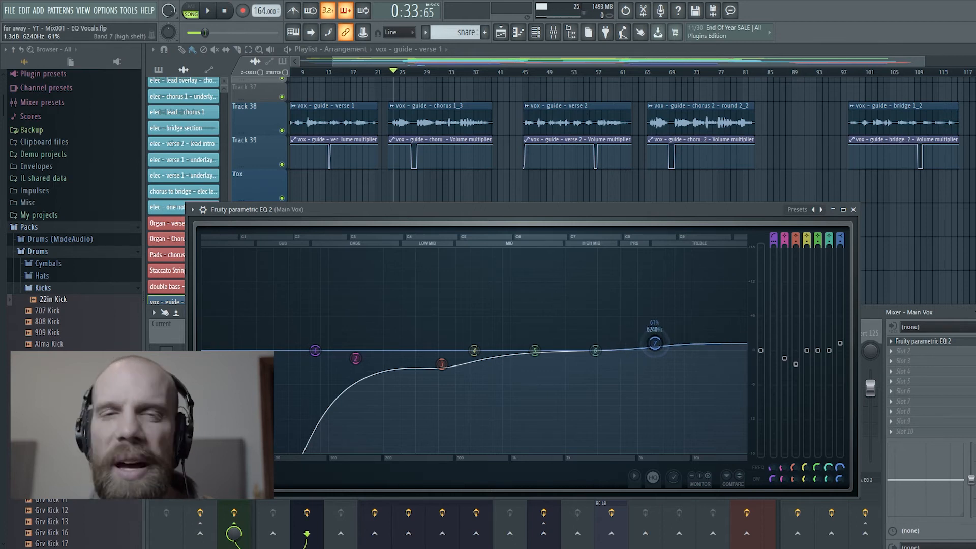
left_click_drag(671, 343, 686, 344)
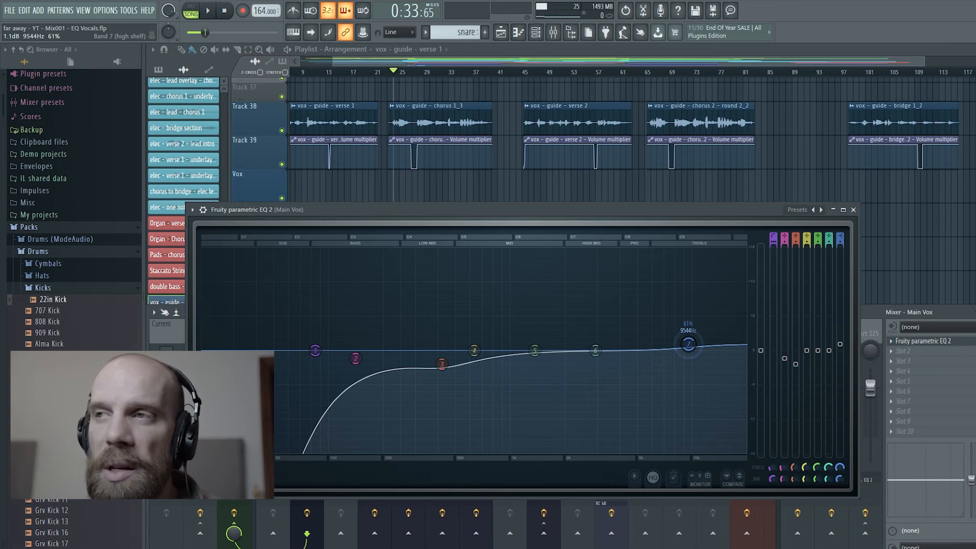
Fine-tune band 7's gentle high-shelf boost around 9 kHz while listening to the chorus vocal.
mouse_move(688, 344)
left_mouse_down()
mouse_move(677, 344)
mouse_move(676, 332)
mouse_move(629, 333)
mouse_move(682, 339)
left_mouse_up()
key("space")
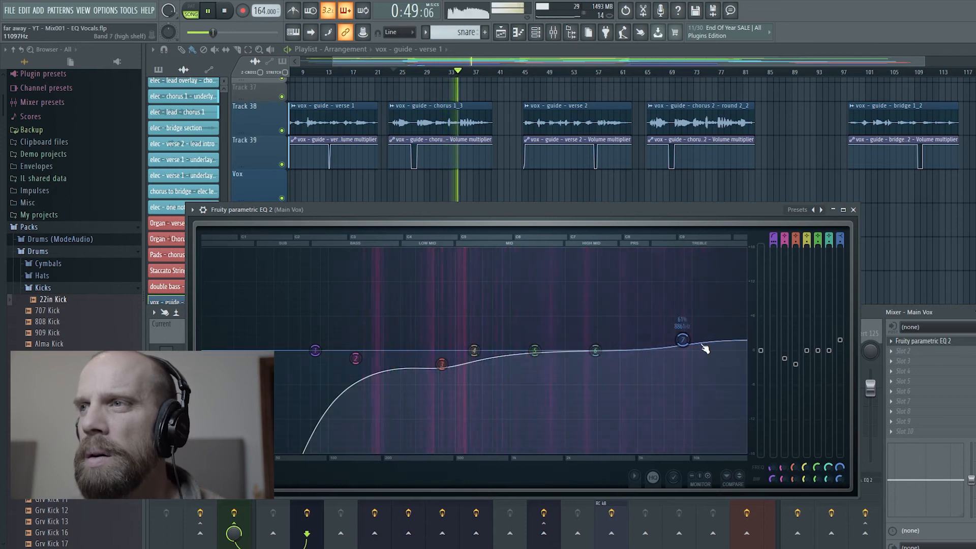
left_click_drag(686, 343, 688, 344)
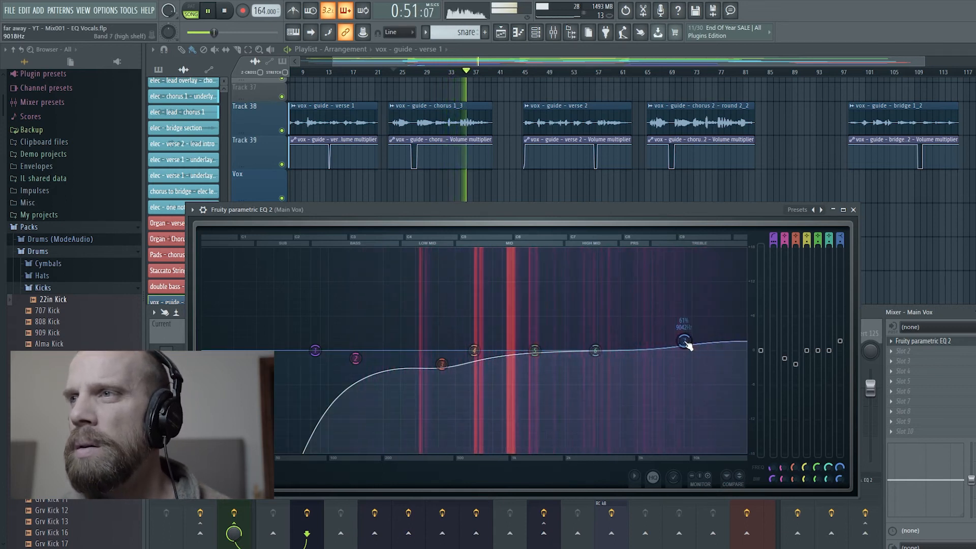
key("space")
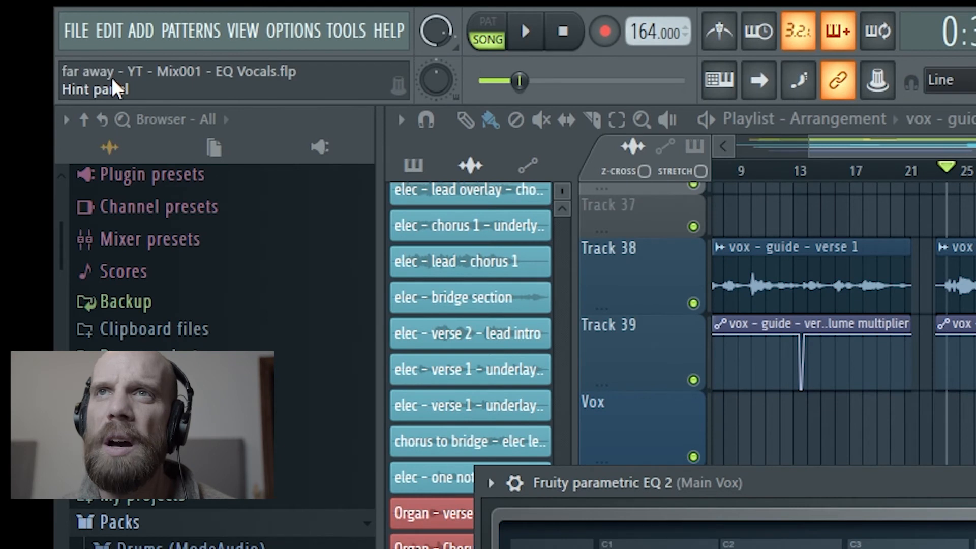
mouse_move(671, 344)
left_mouse_down()
mouse_move(684, 346)
mouse_move(661, 348)
mouse_move(687, 346)
left_mouse_up()
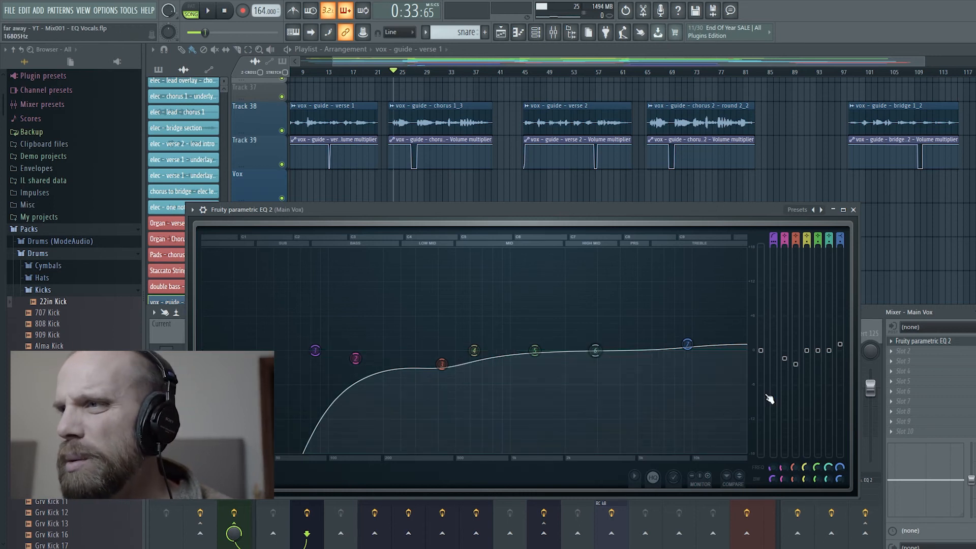
Narrow EQ band 6 to a 4% bandwidth and boost it 10.5 dB at 2936 Hz.
left_click_drag(828, 479, 828, 513)
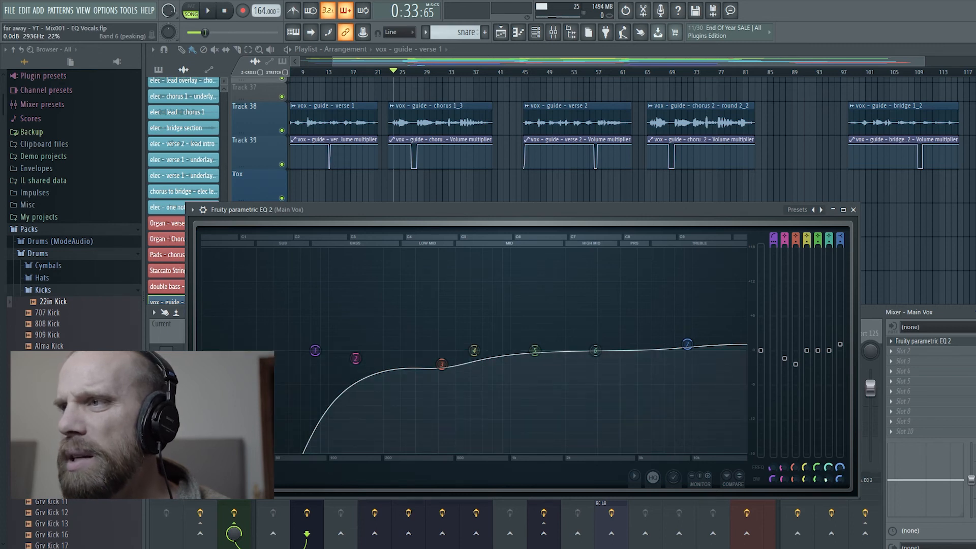
left_click_drag(829, 350, 828, 290)
left_click_drag(828, 479, 828, 476)
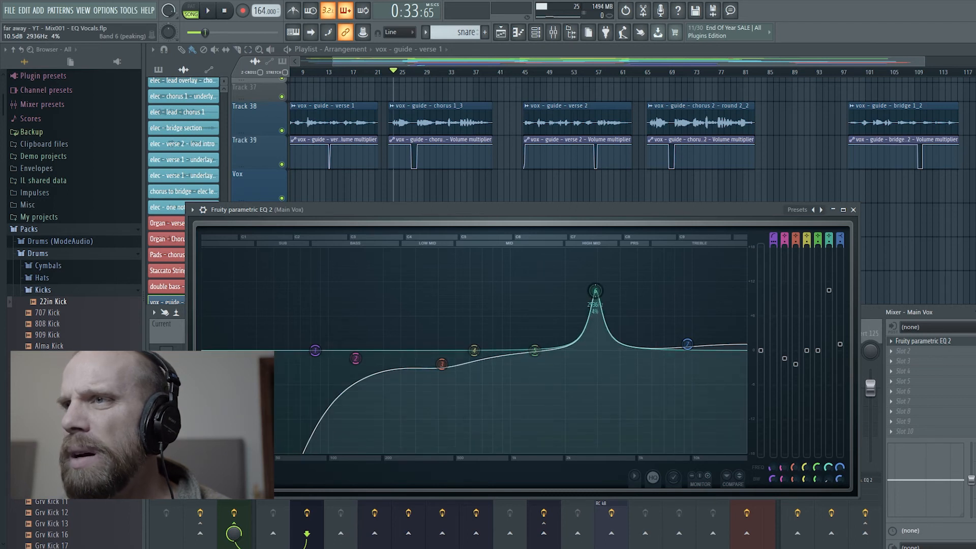
Shift band 6 up to 3099 Hz and flatten its gain to 0 dB.
mouse_move(828, 470)
left_mouse_down()
mouse_move(828, 502)
mouse_move(828, 473)
left_mouse_up()
left_click_drag(600, 291, 599, 350)
left_click_drag(830, 350, 829, 349)
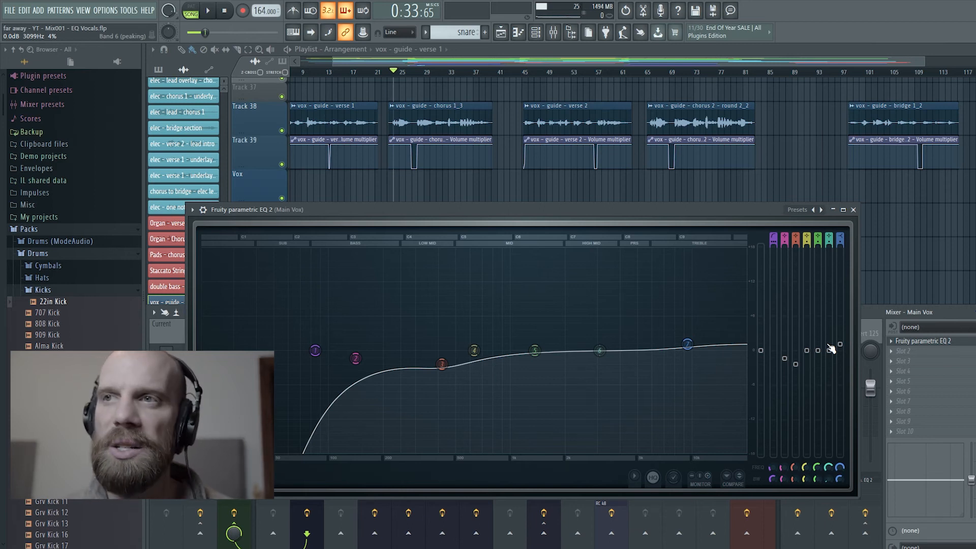
Close the EQ window and reopen Fruity parametric EQ 2 from the Main Vox mixer track.
mouse_move(299, 358)
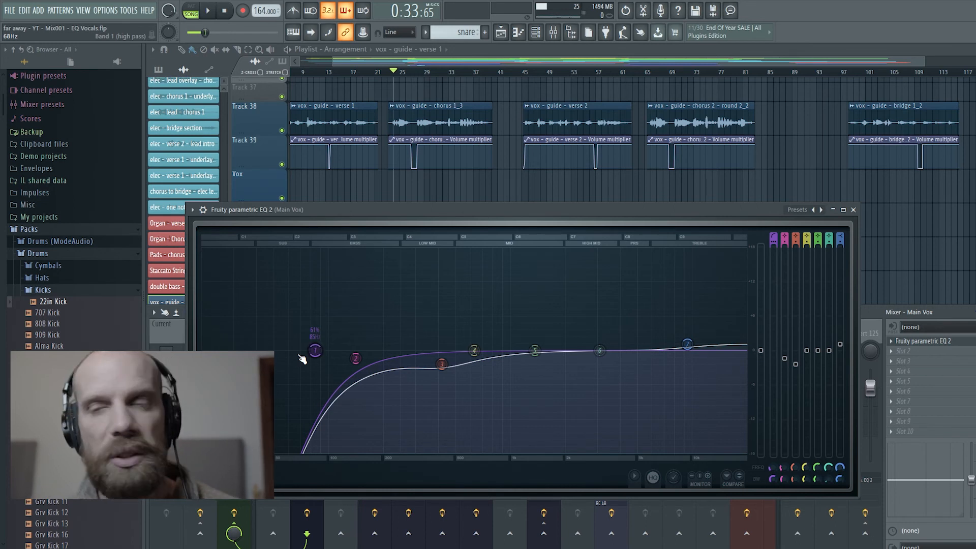
key("Escape")
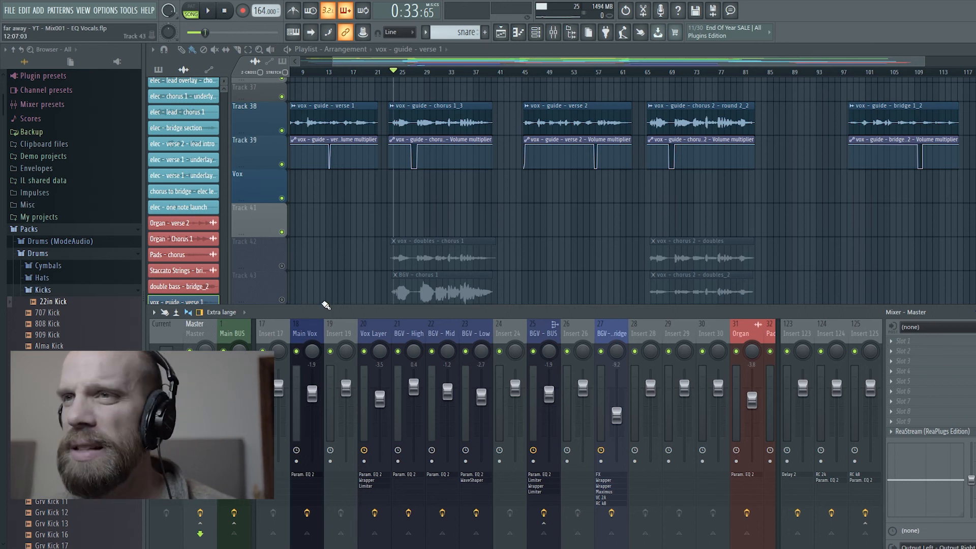
left_click(302, 334)
left_click(912, 341)
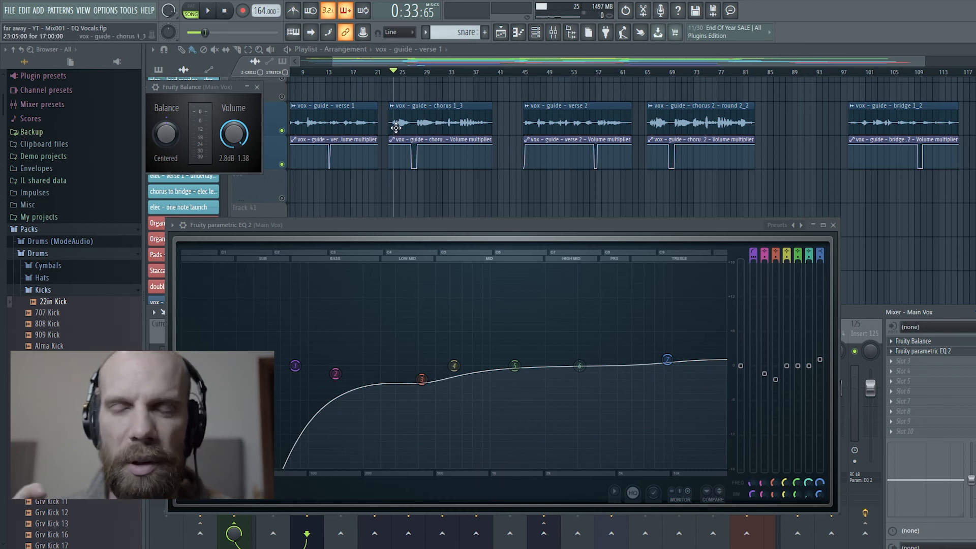
Audition the chorus vocal and move band 7's high shelf up to about 10.8 kHz during playback.
key("space")
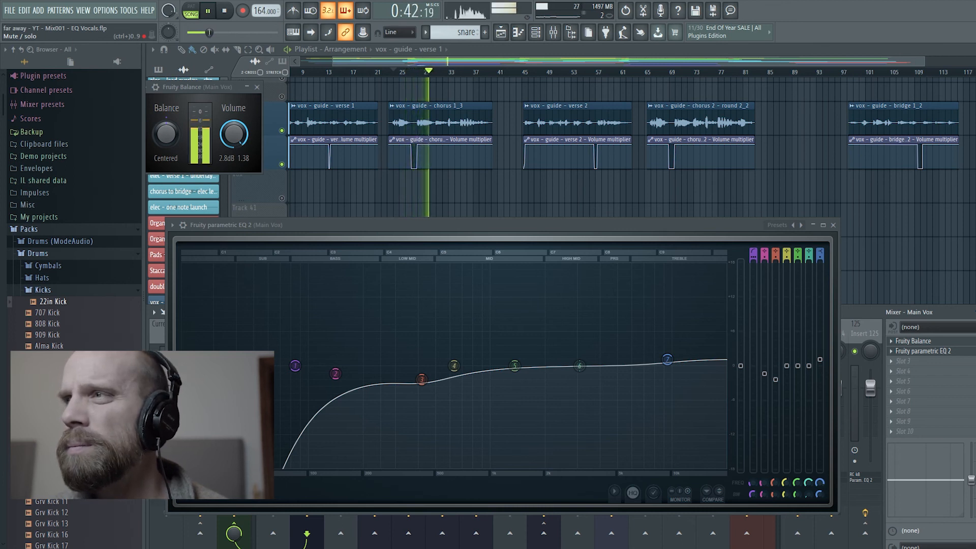
key("space")
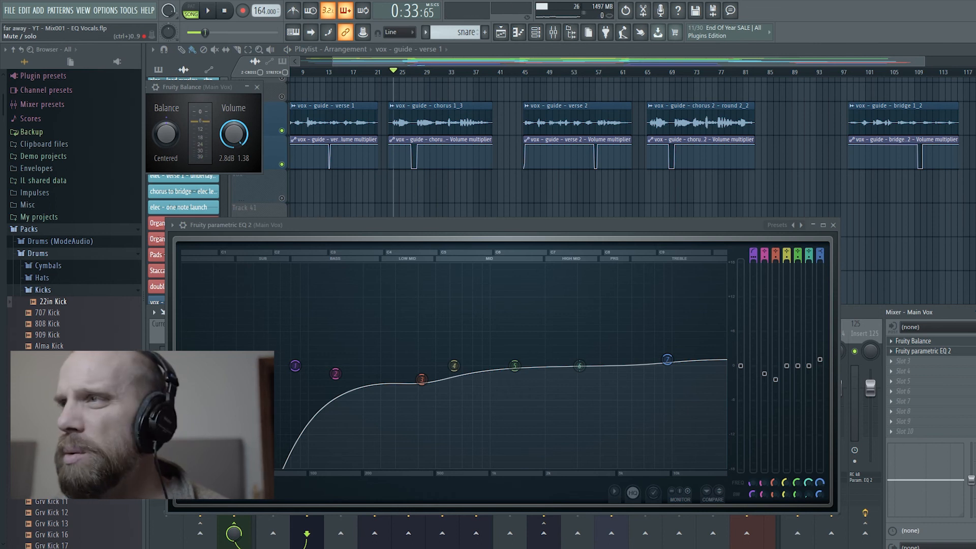
key("space")
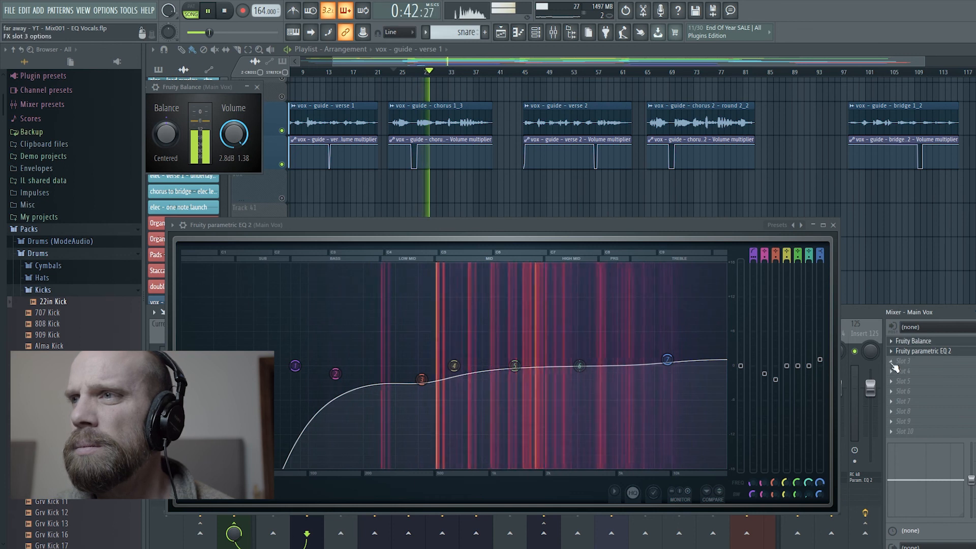
left_click_drag(667, 359, 678, 360)
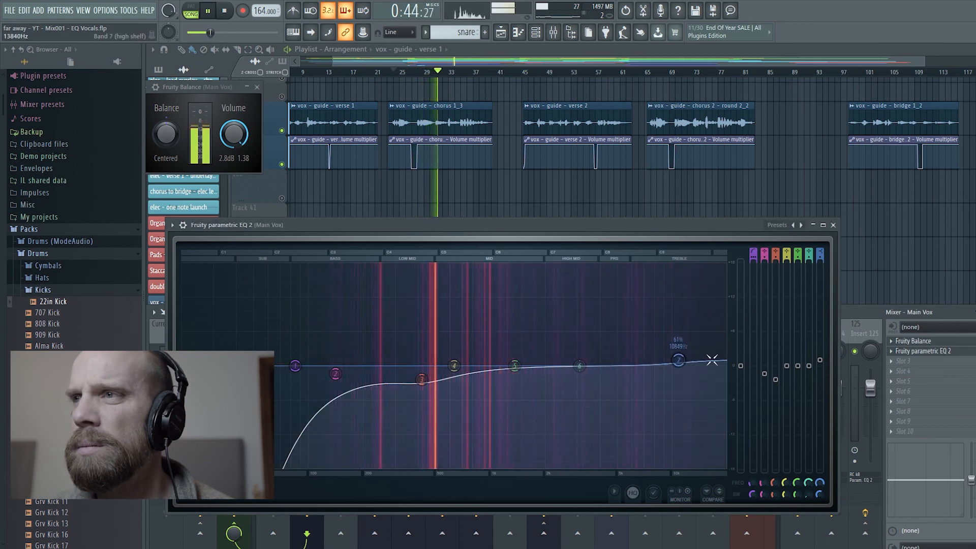
key("space")
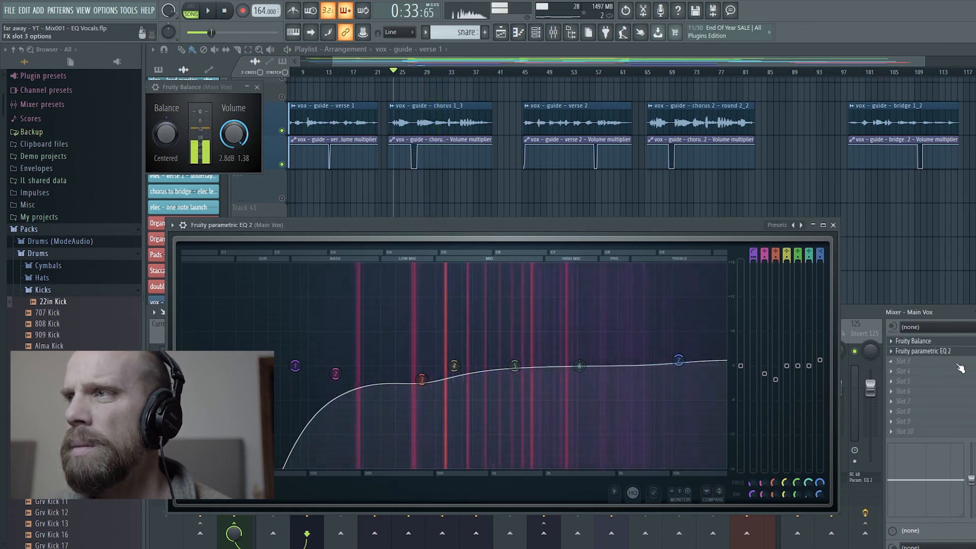